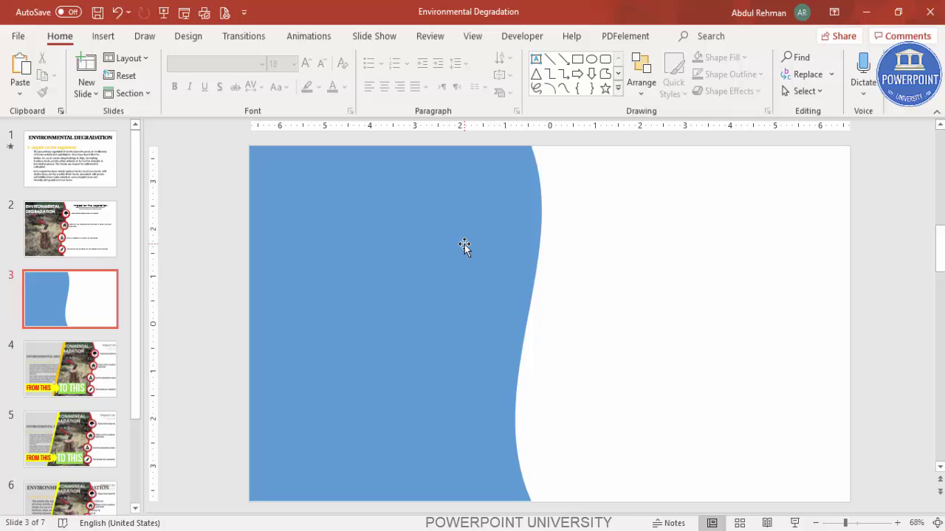
pyautogui.click(491, 476)
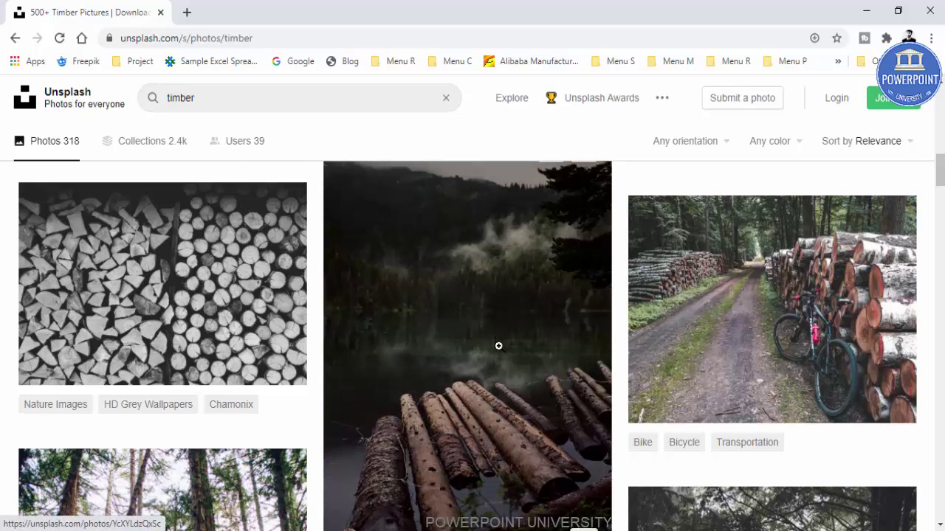
pyautogui.scroll(-5, 497, 344)
pyautogui.scroll(5, 500, 344)
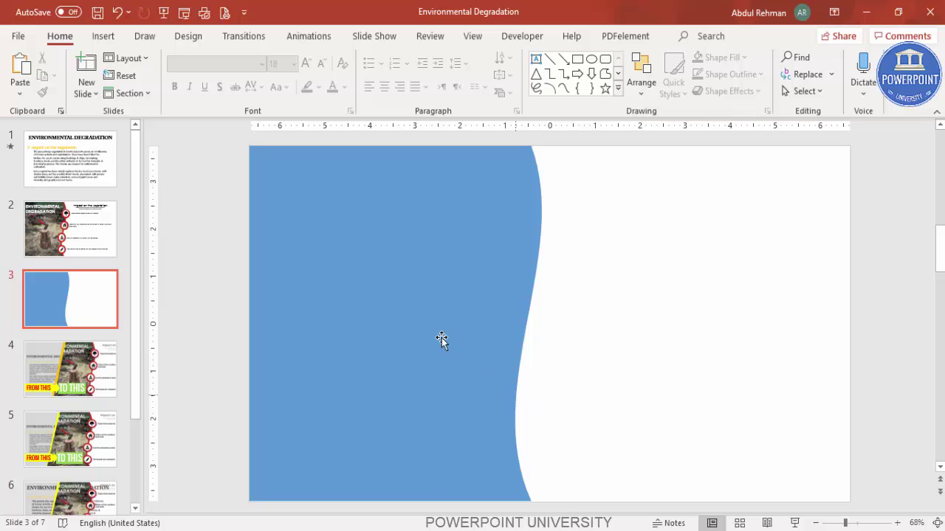
# Fill the blue wavy panel with the axe-in-stump photo from file, with Rotate with shape off
pyautogui.click(416, 207)
pyautogui.rightClick(416, 207)
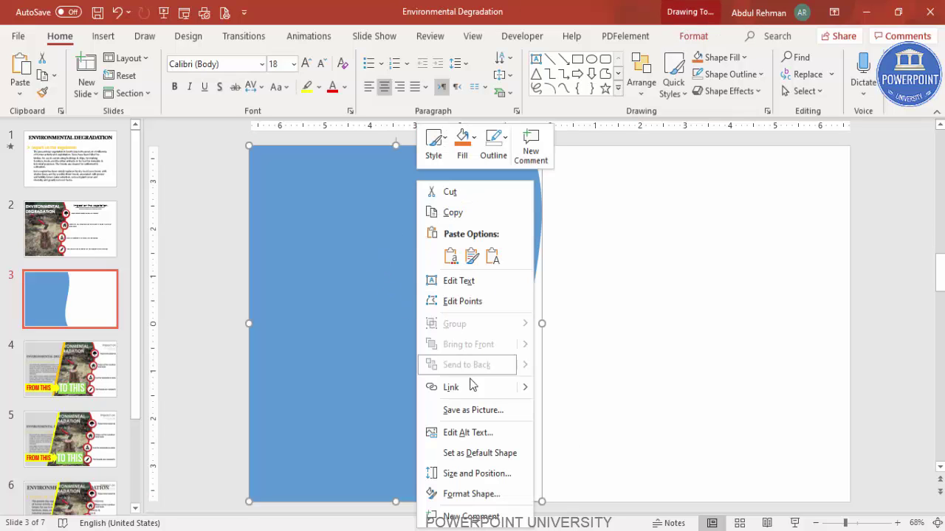
pyautogui.click(493, 502)
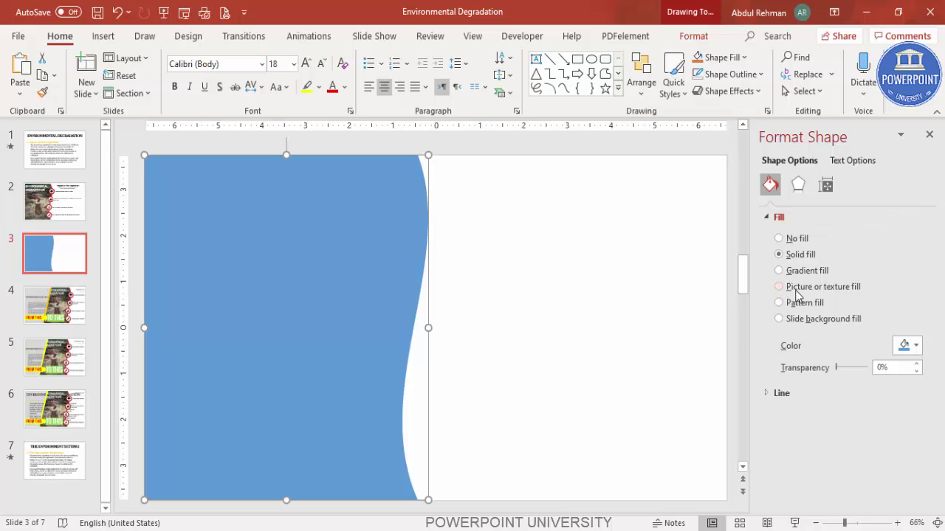
pyautogui.click(846, 288)
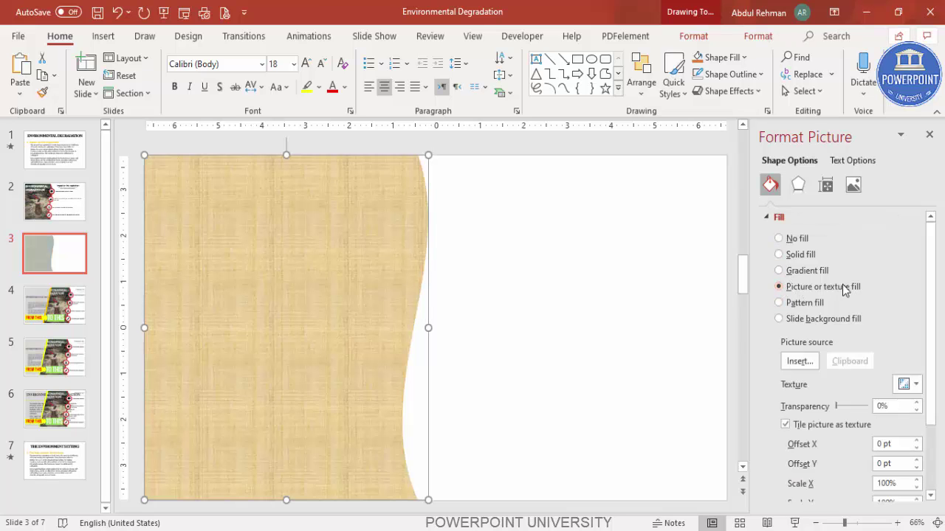
pyautogui.click(801, 363)
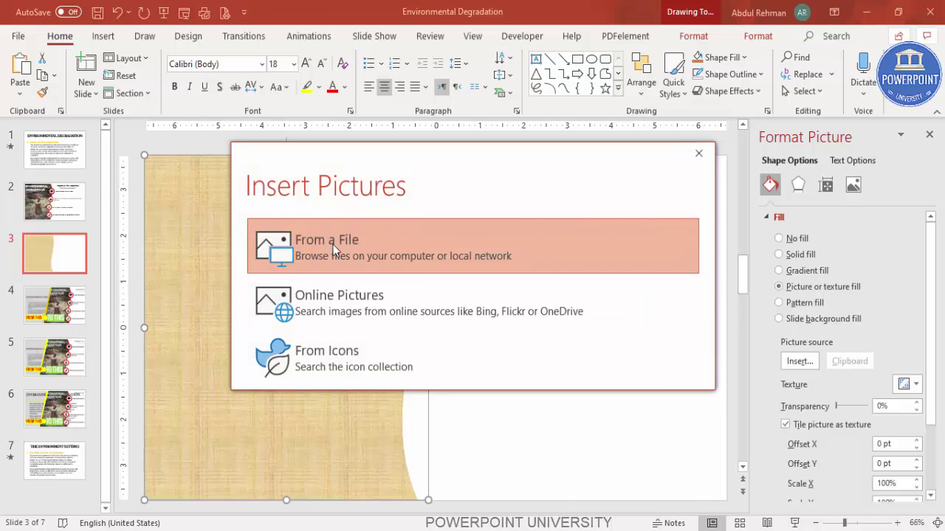
pyautogui.click(333, 245)
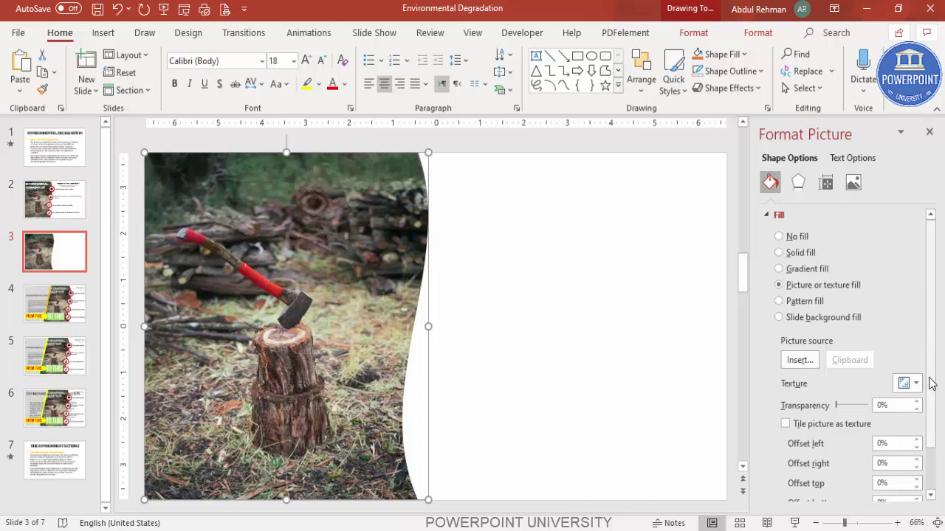
pyautogui.scroll(-2, 927, 412)
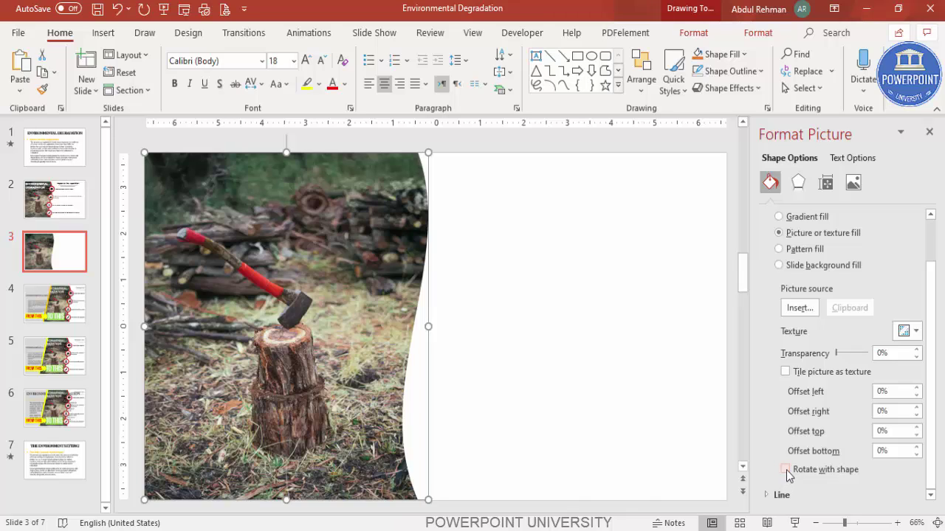
pyautogui.click(517, 295)
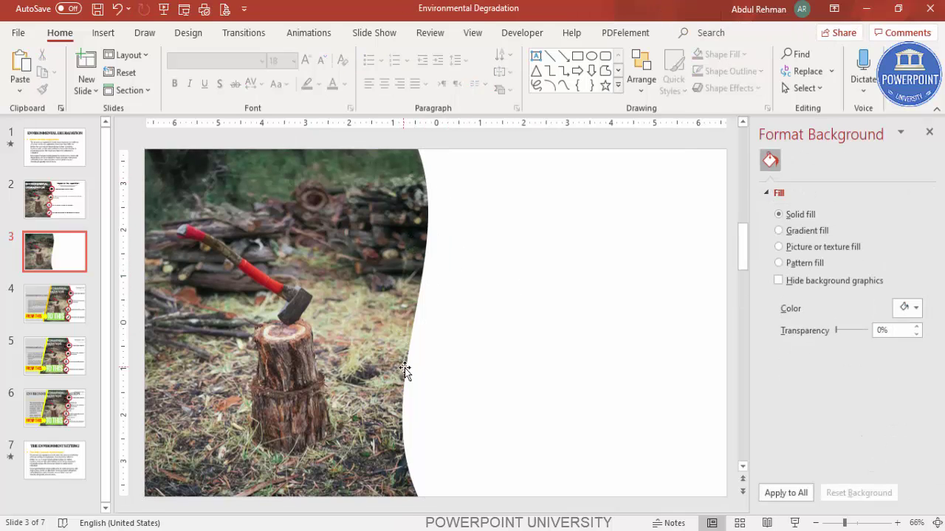
# Duplicate the photo panel and give the copy a solid red fill
pyautogui.click(358, 215)
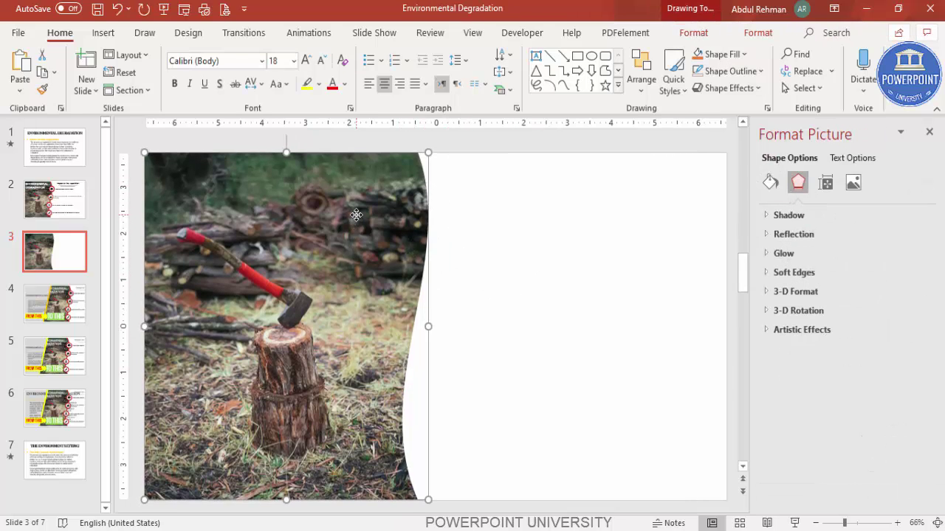
pyautogui.hotkey('ctrl', 'd')
pyautogui.moveTo(344, 239); pyautogui.dragTo(534, 245)
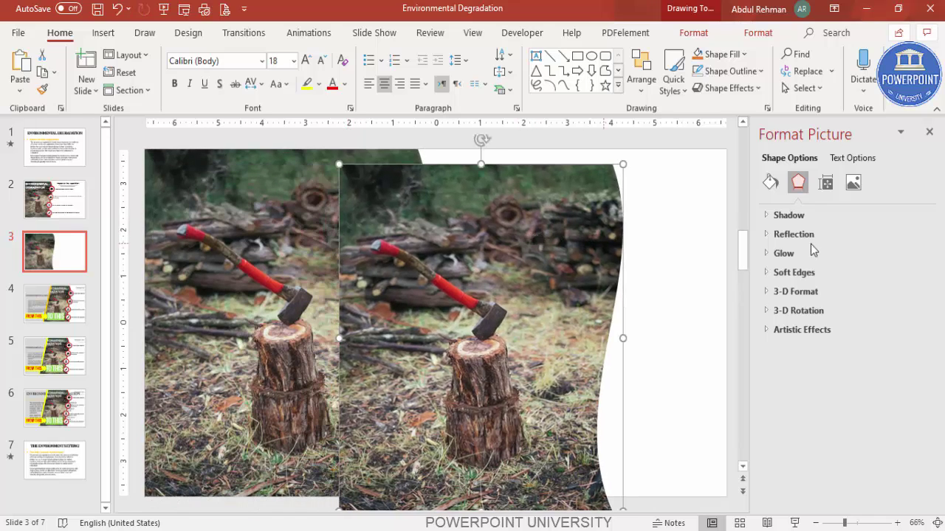
pyautogui.click(769, 183)
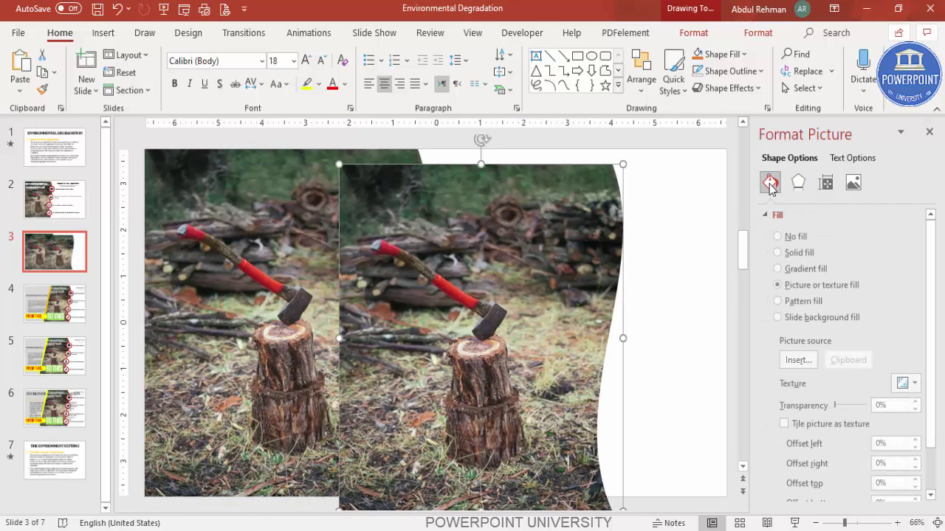
pyautogui.click(801, 254)
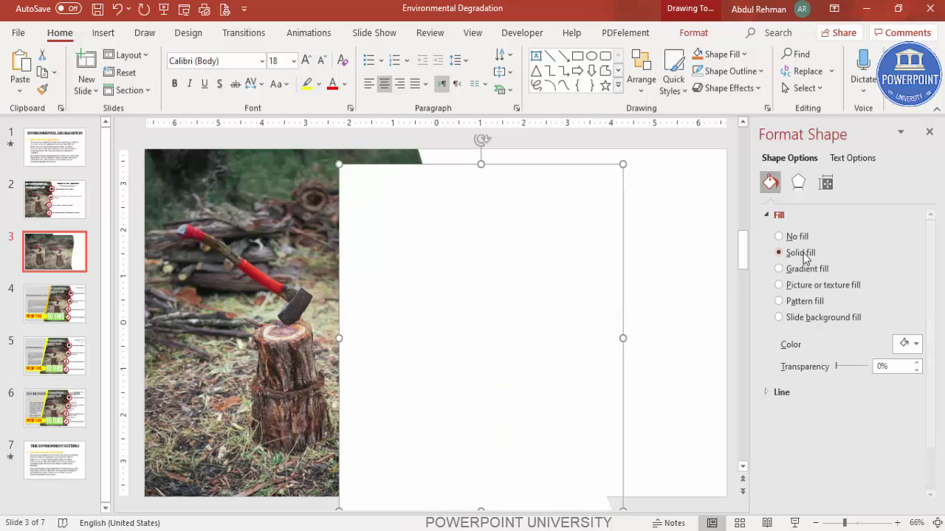
pyautogui.click(901, 344)
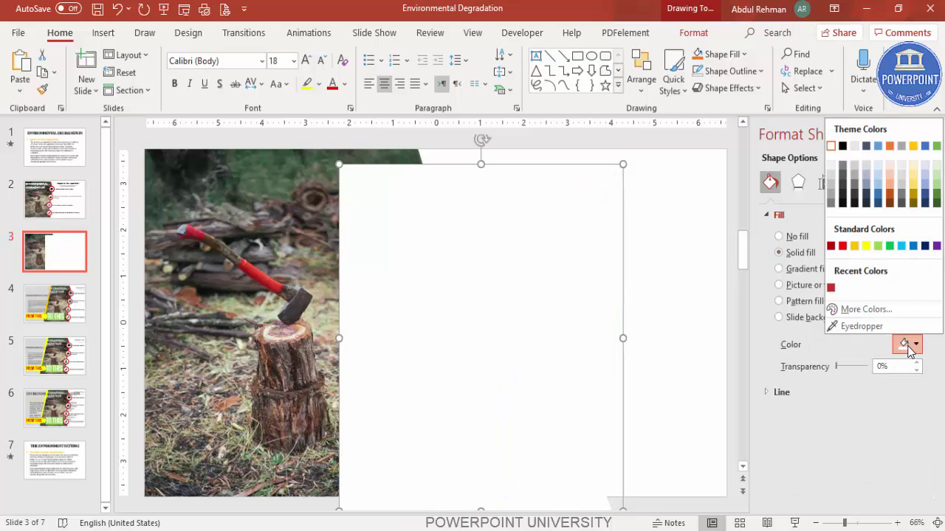
pyautogui.click(831, 289)
# Send the red copy behind the photo and nudge it left to form a thin edge
pyautogui.moveTo(509, 271); pyautogui.dragTo(403, 251)
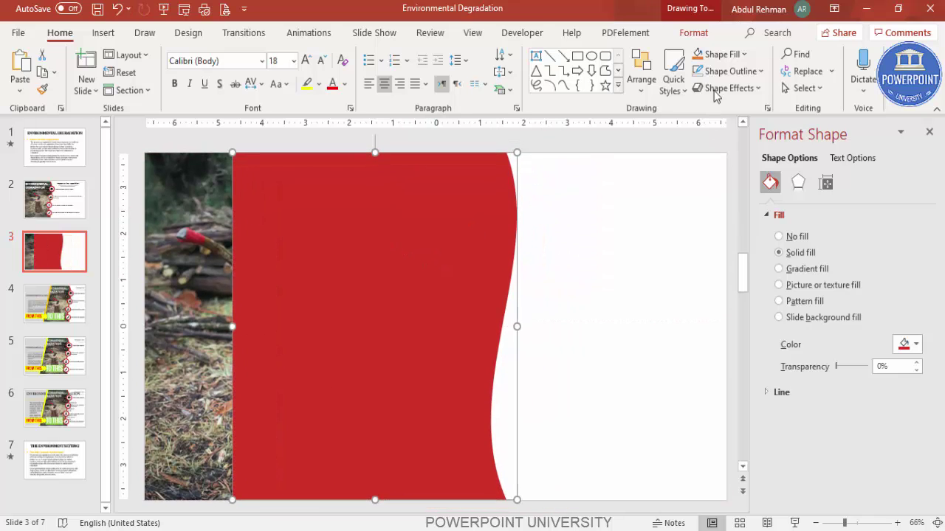
pyautogui.click(693, 33)
pyautogui.click(750, 72)
pyautogui.click(717, 113)
pyautogui.moveTo(486, 259); pyautogui.dragTo(420, 263)
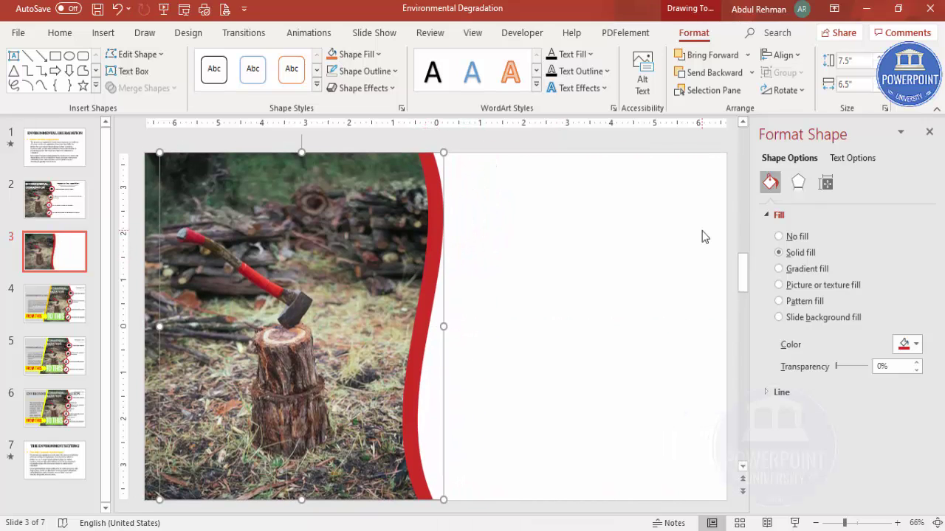
pyautogui.press('Left')
pyautogui.press('Left')
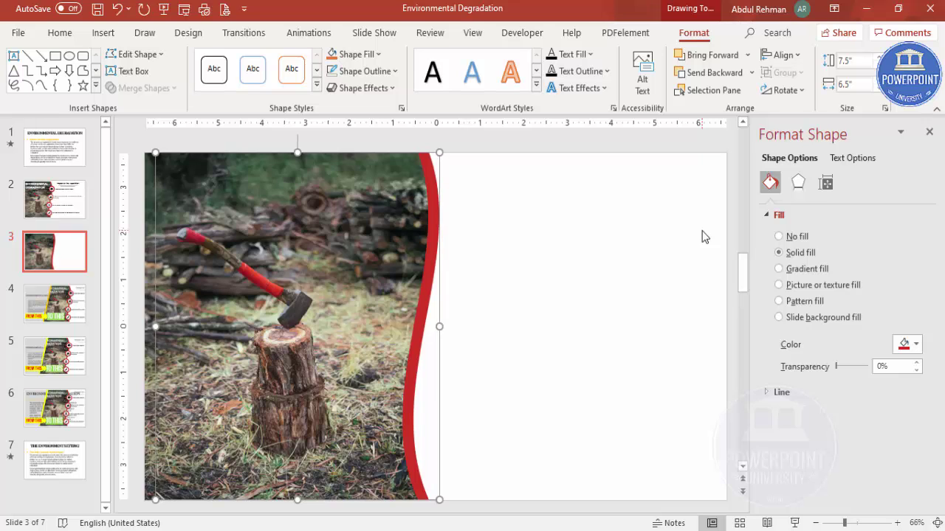
pyautogui.hotkey('ctrl', 'Left')
# Add a text box with the two-line title ENVIROMENT DEGRADATION
pyautogui.click(518, 322)
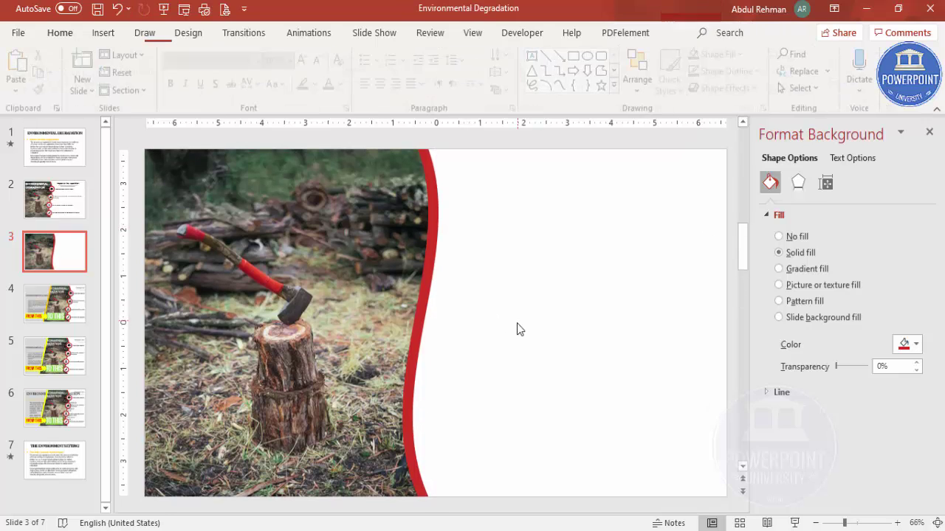
pyautogui.click(115, 34)
pyautogui.click(551, 74)
pyautogui.moveTo(473, 180); pyautogui.dragTo(685, 233)
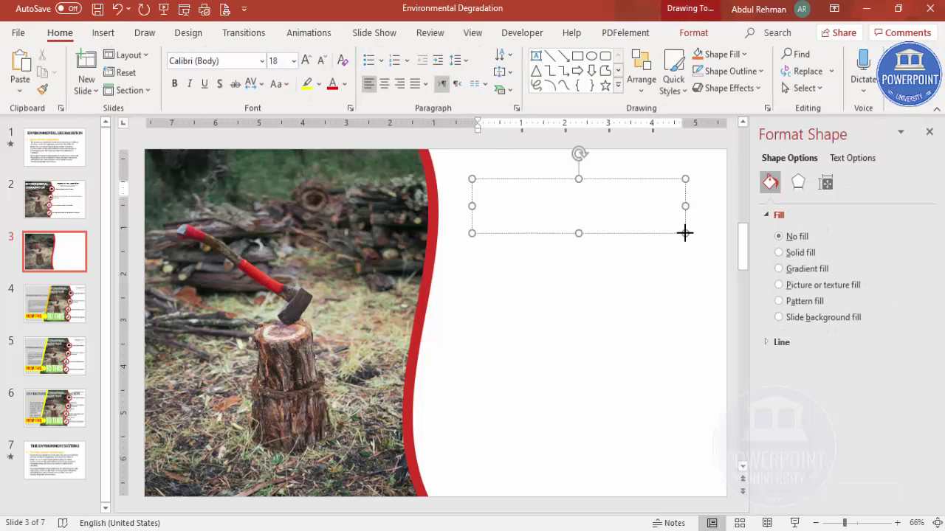
pyautogui.write('ENVIROMEN')
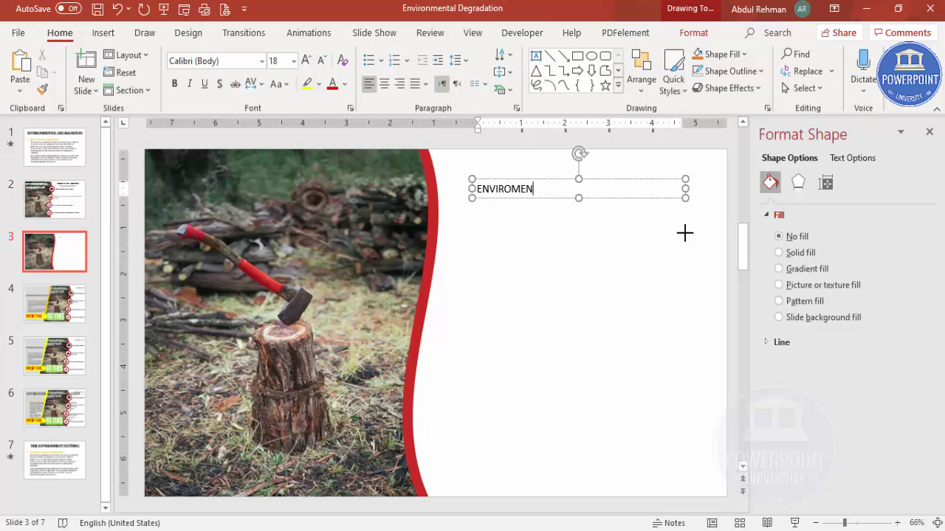
pyautogui.write('T')
pyautogui.press('Return')
pyautogui.write('DE')
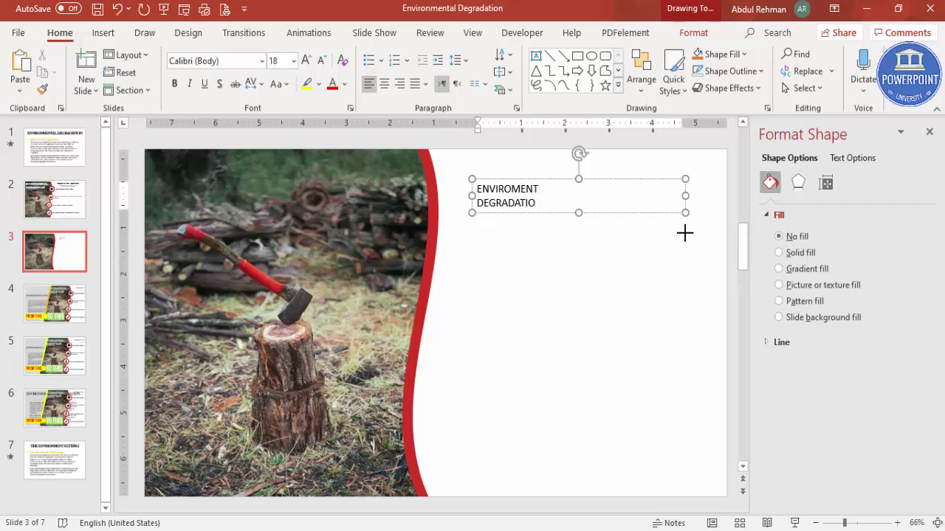
pyautogui.press('Escape')
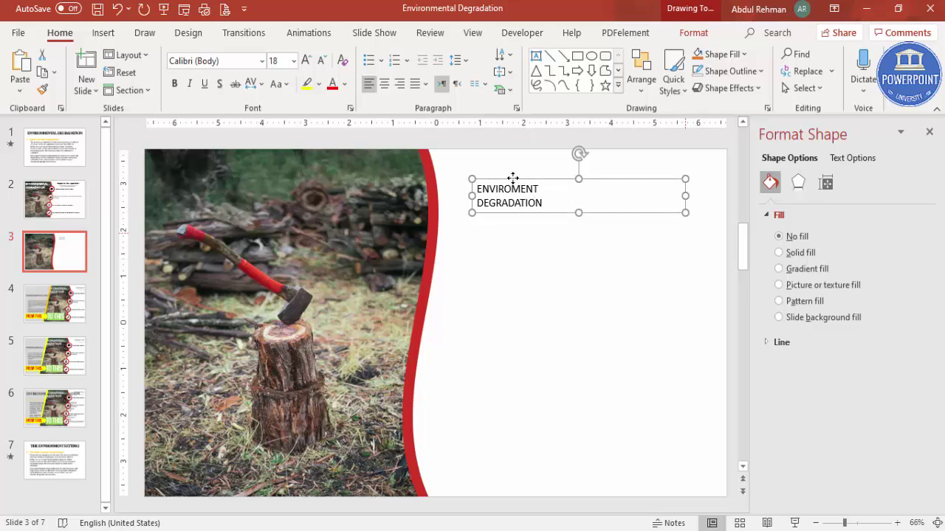
pyautogui.press('Escape')
# Move the title onto the photo and make it white, shadowed, bold Century Gothic
pyautogui.moveTo(513, 186); pyautogui.dragTo(211, 170)
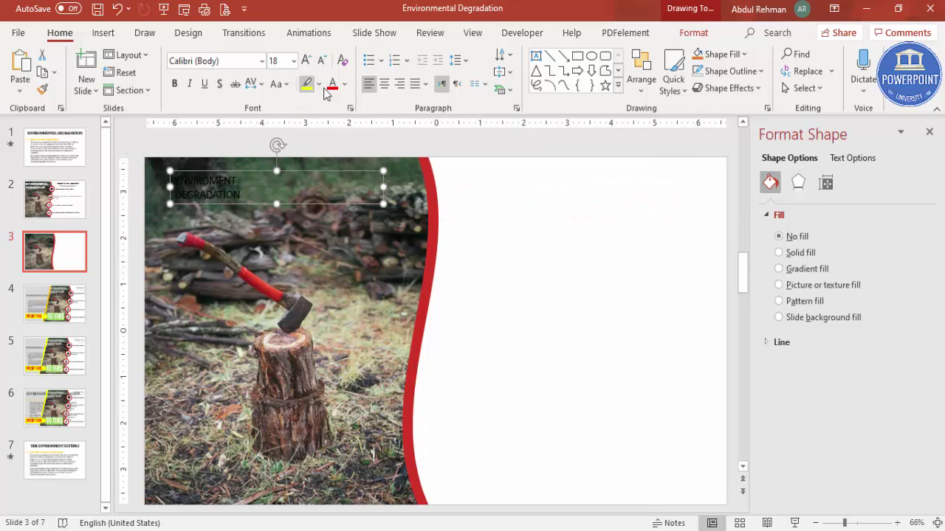
pyautogui.click(343, 84)
pyautogui.click(335, 123)
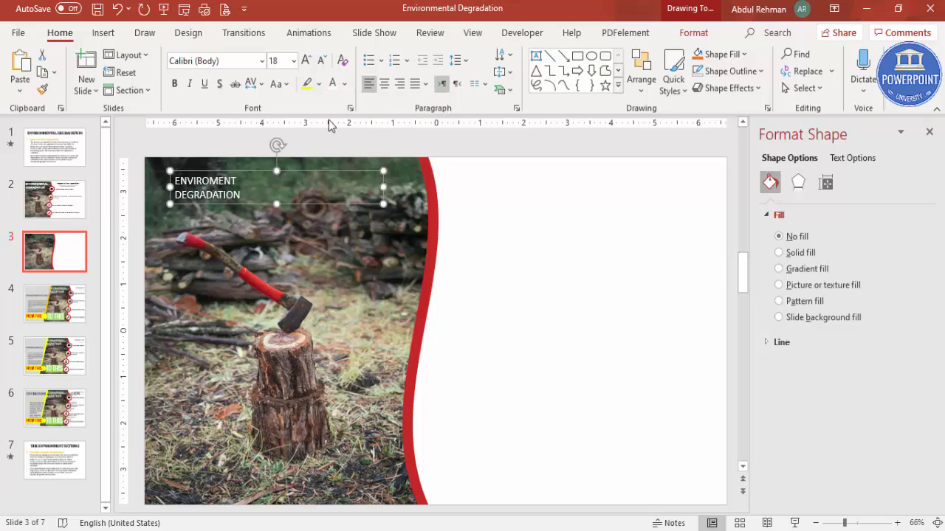
pyautogui.click(220, 84)
pyautogui.click(236, 63)
pyautogui.write('Cent')
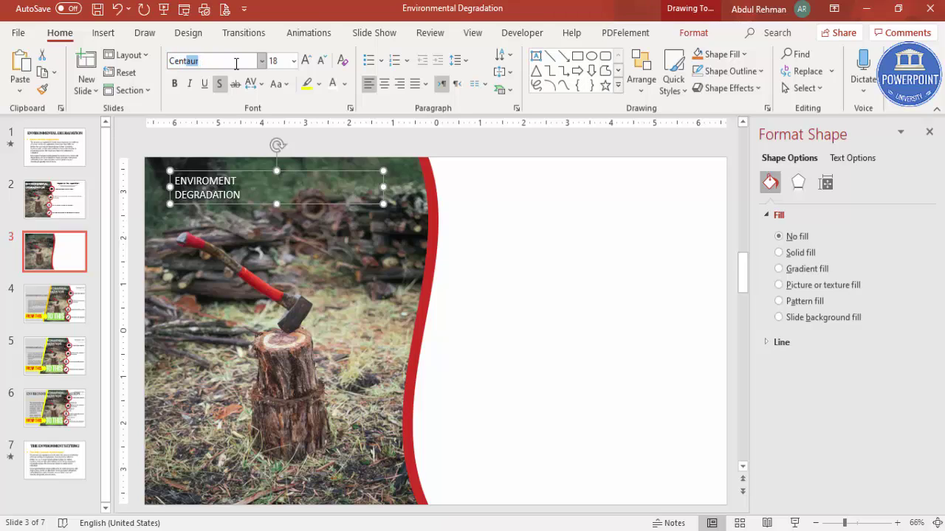
pyautogui.write('ury Gothic')
pyautogui.press('Return')
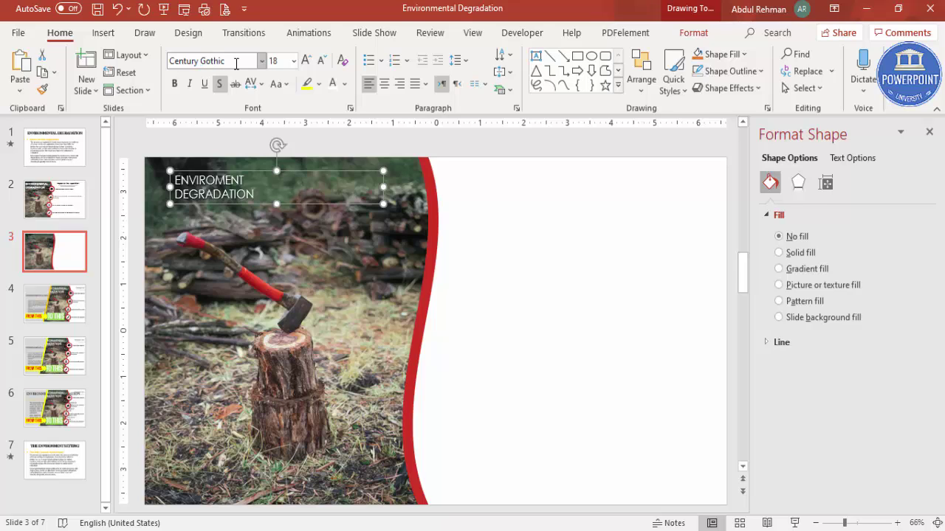
pyautogui.click(175, 86)
# Enlarge the title three steps, place it at the top-left, and go to slide 1
pyautogui.click(309, 63)
pyautogui.click(308, 64)
pyautogui.click(308, 63)
pyautogui.click(309, 64)
pyautogui.click(309, 64)
pyautogui.click(309, 63)
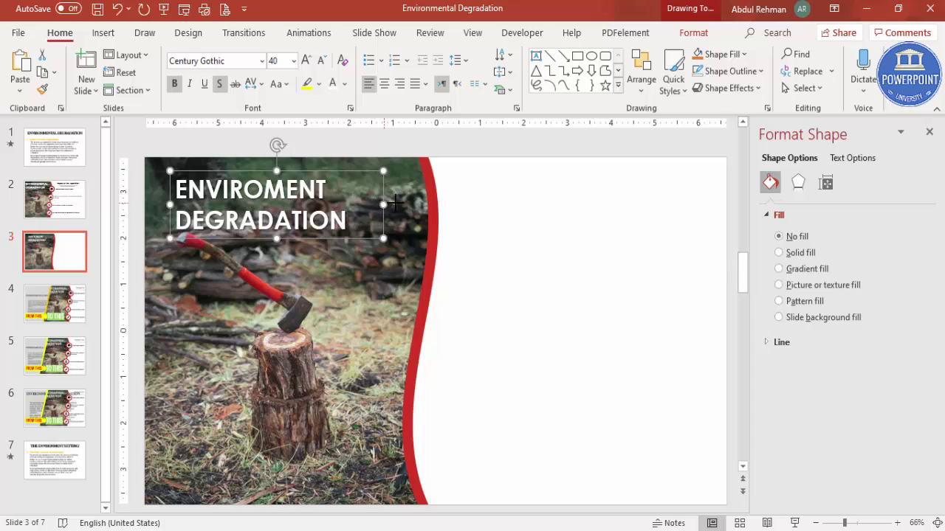
pyautogui.moveTo(299, 168); pyautogui.dragTo(231, 153)
pyautogui.click(462, 189)
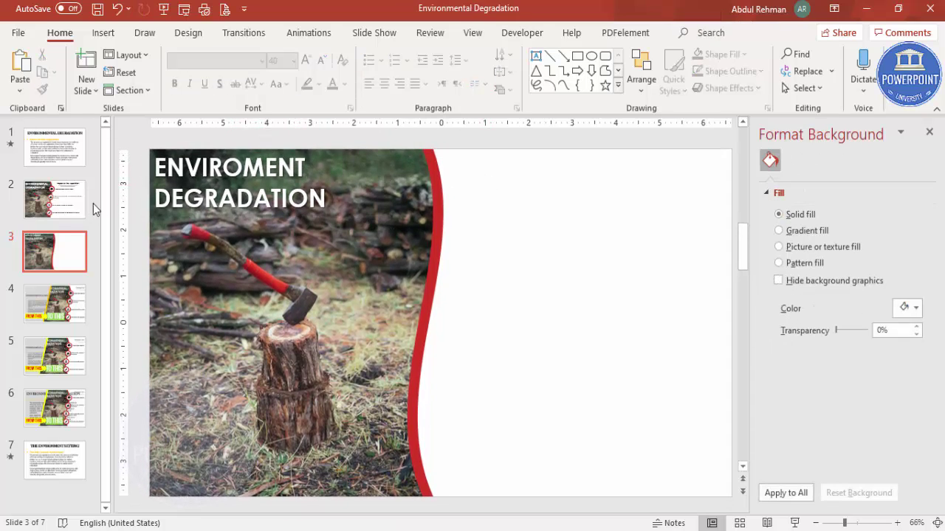
pyautogui.click(65, 162)
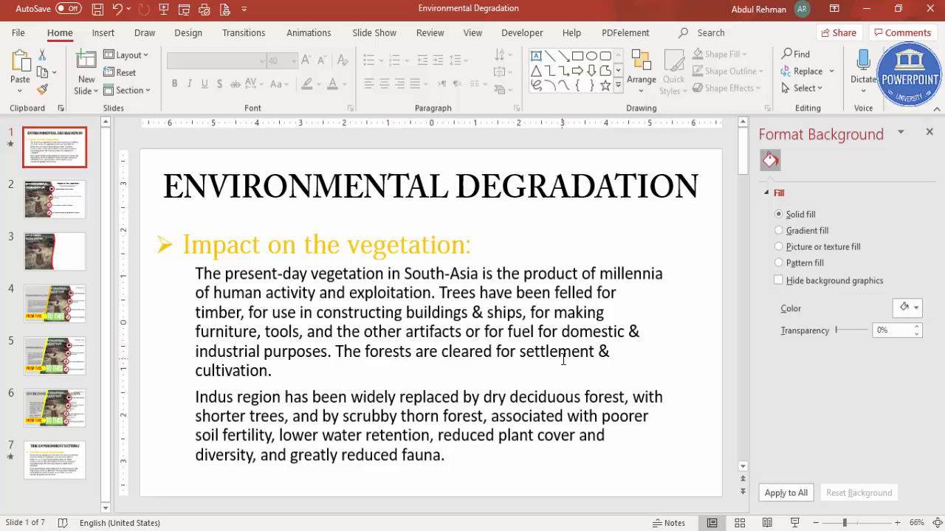
# Select slide 1's first body paragraph, then return to slide 3
pyautogui.moveTo(295, 371); pyautogui.dragTo(193, 279)
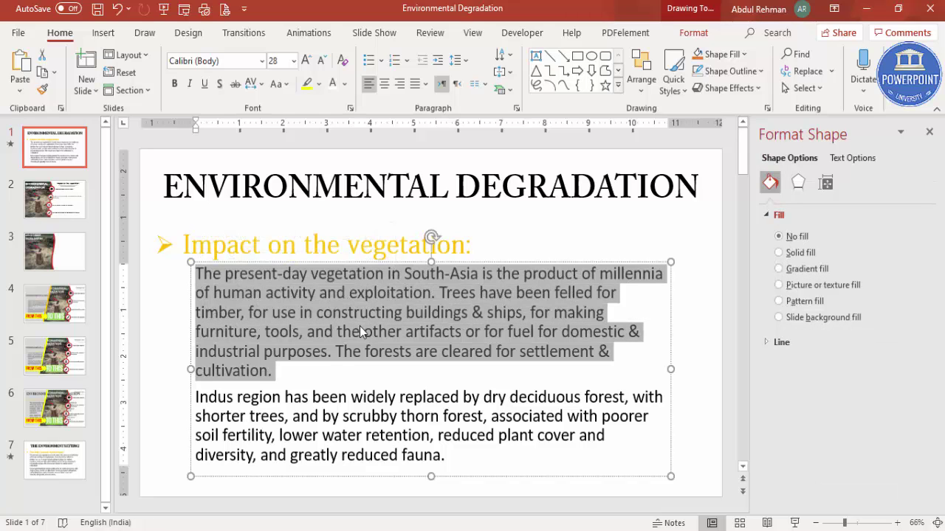
pyautogui.click(58, 250)
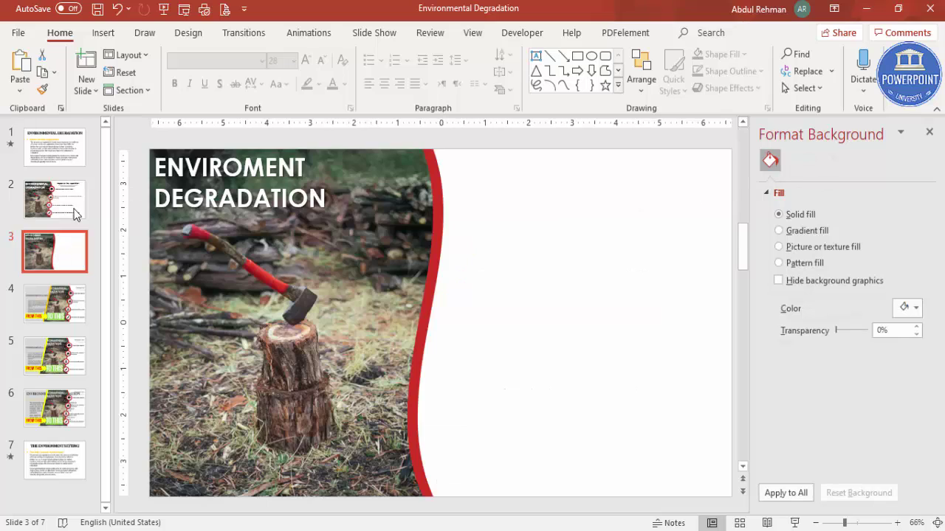
# Draw a red, outline-free circle on the red wave edge
pyautogui.click(104, 32)
pyautogui.click(223, 68)
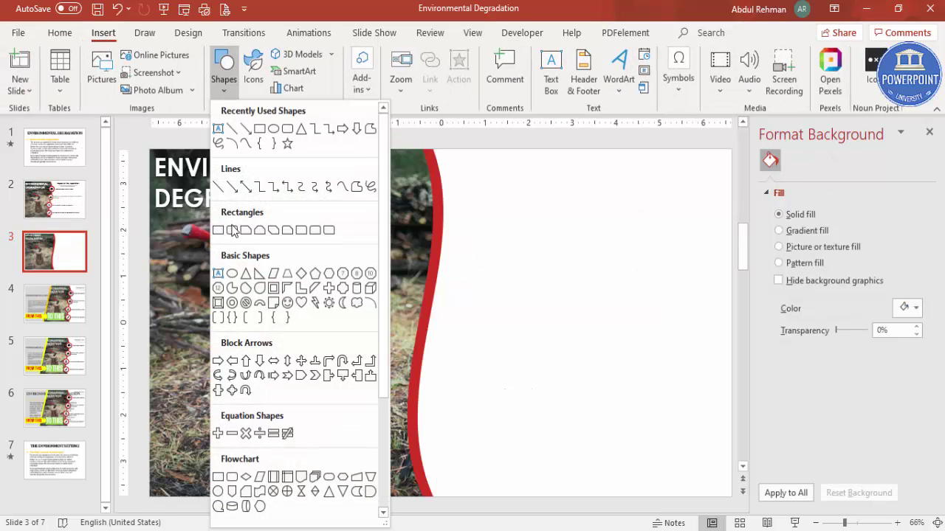
pyautogui.click(232, 273)
pyautogui.moveTo(409, 182); pyautogui.dragTo(467, 238)
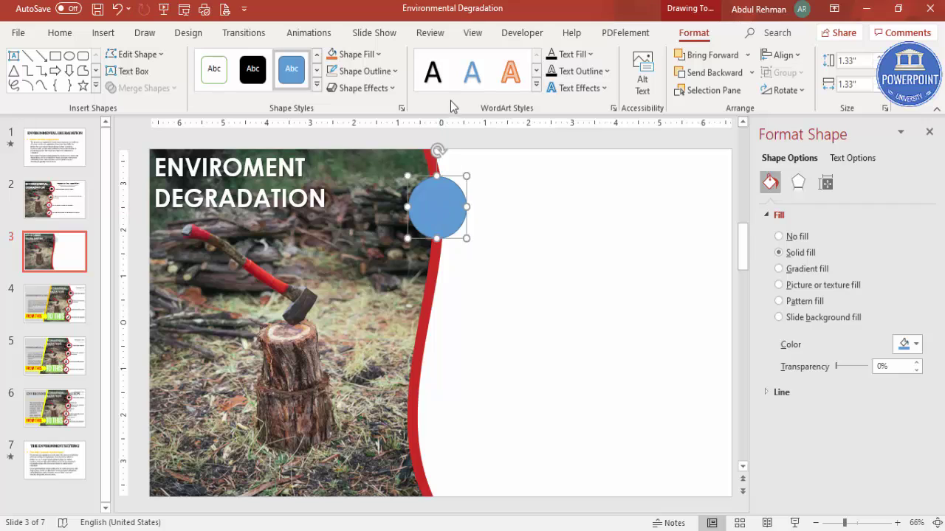
pyautogui.click(394, 72)
pyautogui.click(380, 274)
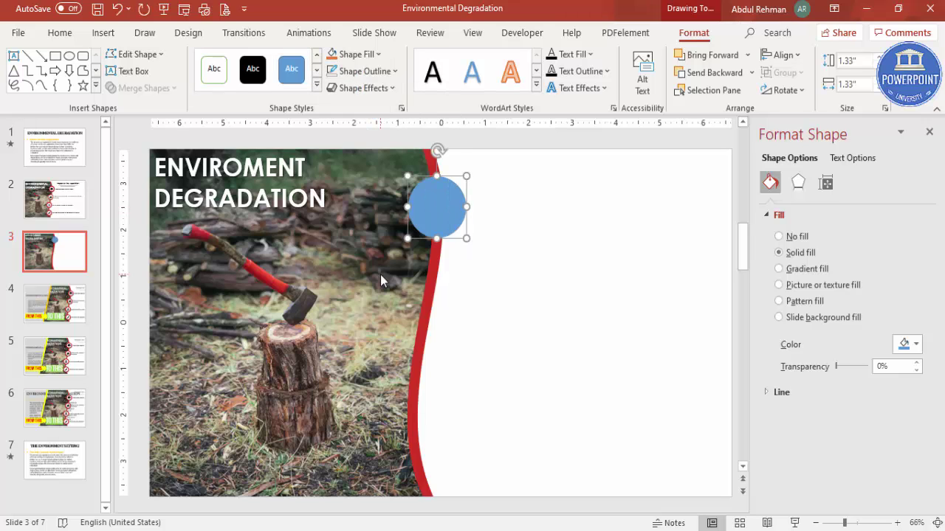
pyautogui.click(356, 55)
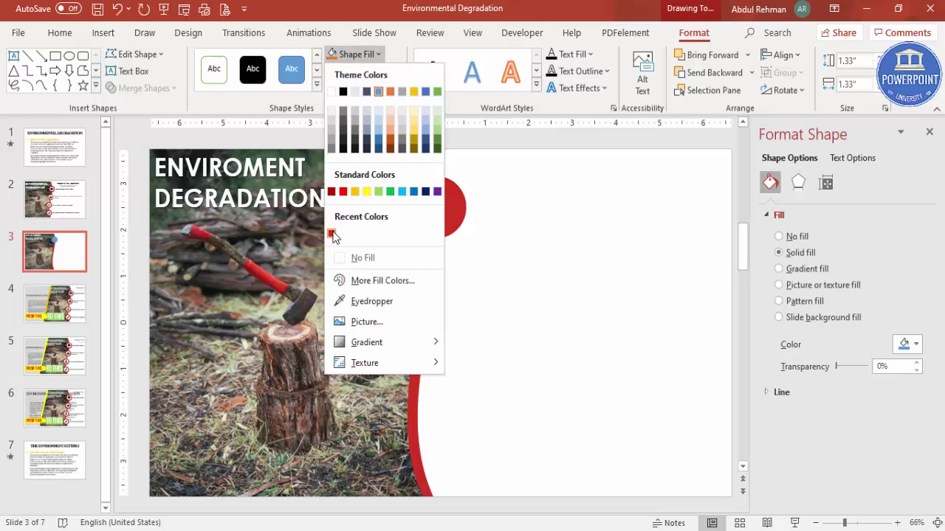
pyautogui.click(334, 234)
# Add a smaller white copy of the circle centred on the red one
pyautogui.moveTo(448, 225); pyautogui.dragTo(478, 255)
pyautogui.moveTo(447, 226); pyautogui.dragTo(464, 243)
pyautogui.click(353, 55)
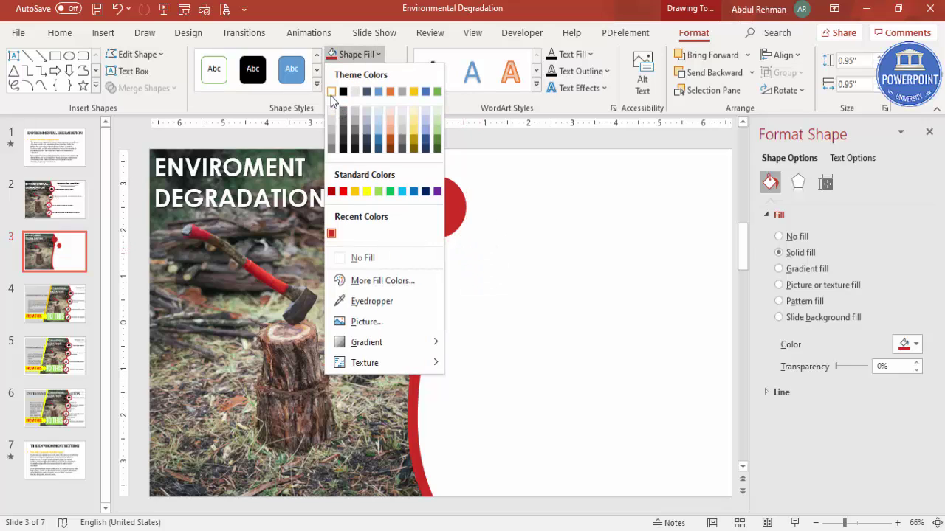
pyautogui.click(331, 91)
pyautogui.moveTo(474, 251); pyautogui.dragTo(434, 201)
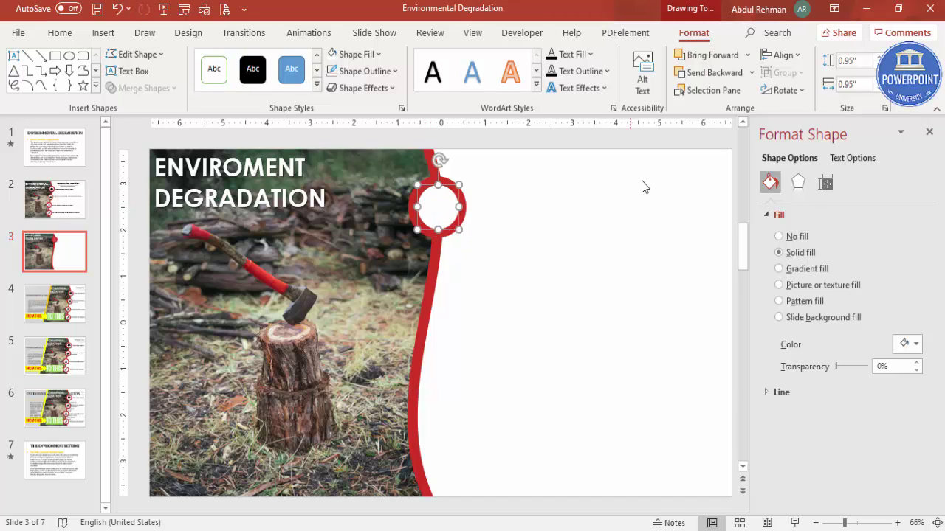
pyautogui.press('Left')
pyautogui.press('Up')
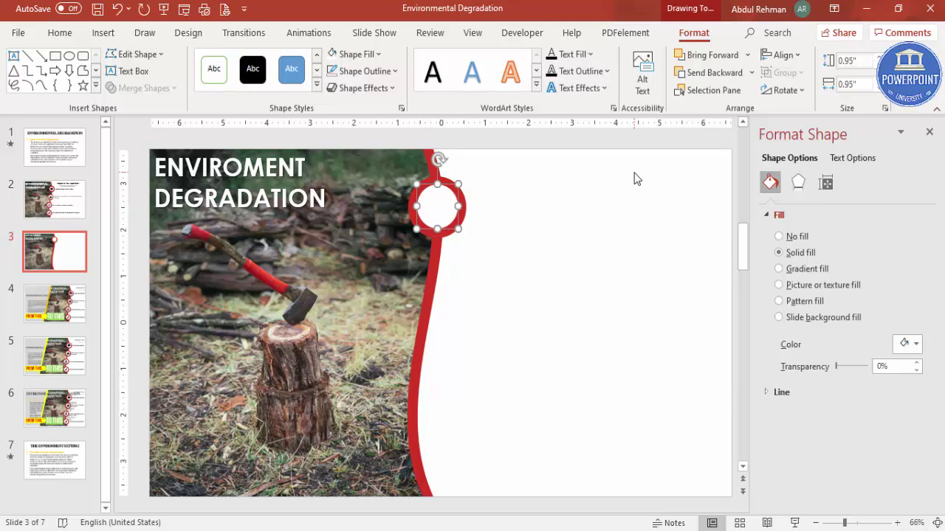
# Give the white centre circle an outer shadow preset
pyautogui.click(798, 182)
pyautogui.click(860, 216)
pyautogui.click(908, 234)
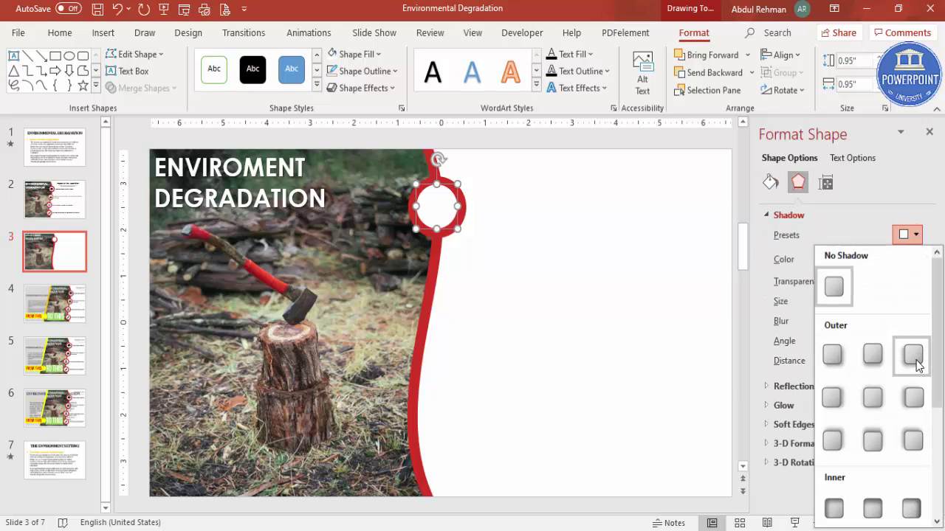
pyautogui.click(914, 356)
pyautogui.click(575, 296)
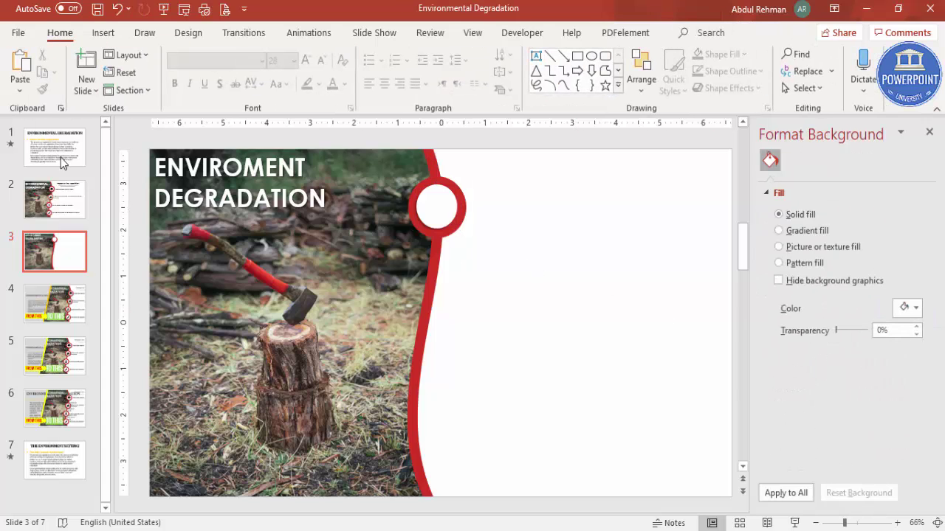
# Insert the tree icon found by searching 'tree' in the Icons library onto slide 3
pyautogui.click(62, 163)
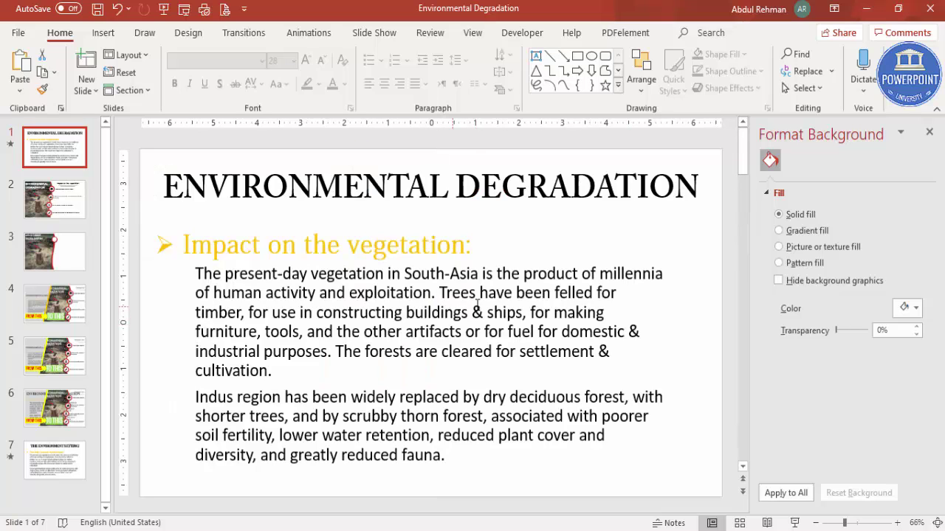
pyautogui.click(69, 256)
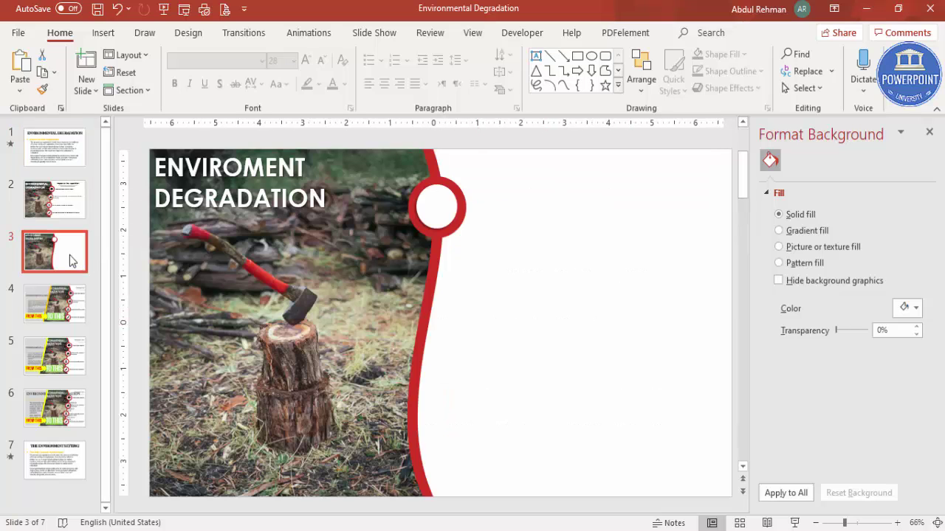
pyautogui.click(103, 32)
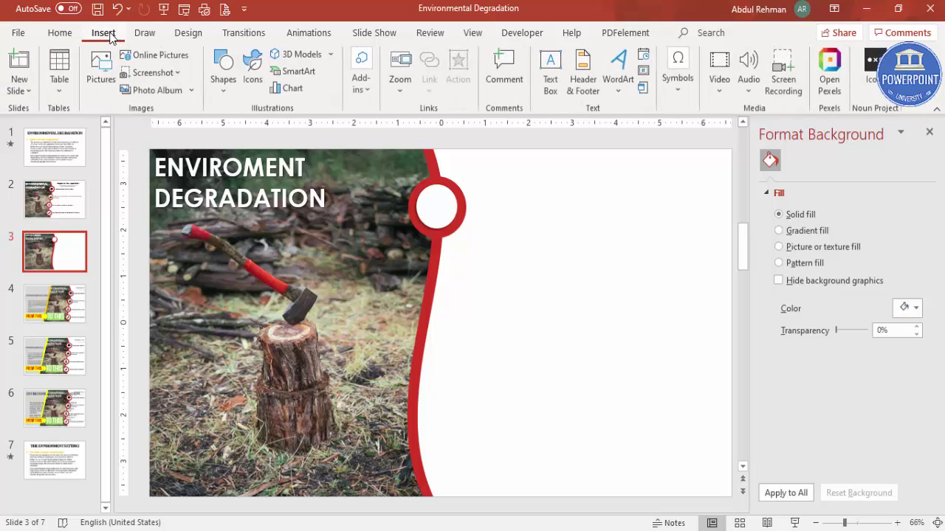
pyautogui.click(251, 82)
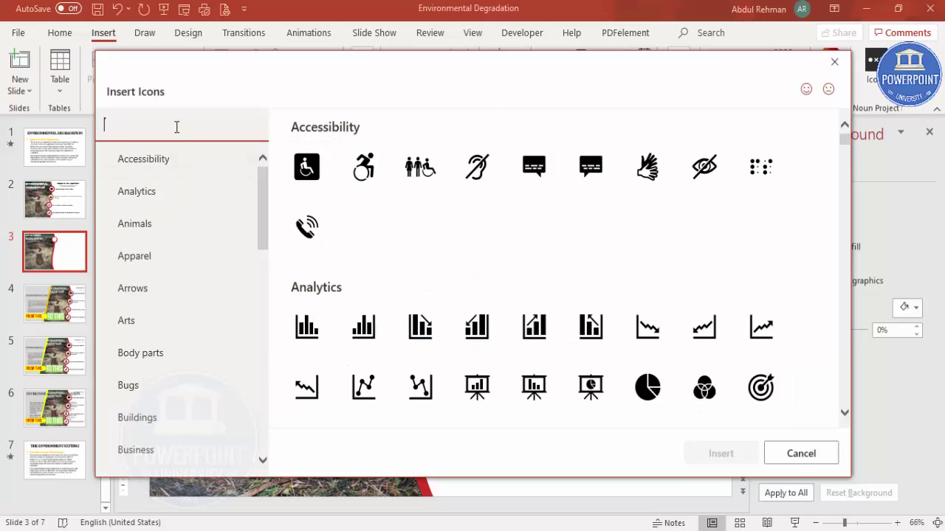
pyautogui.write('tree')
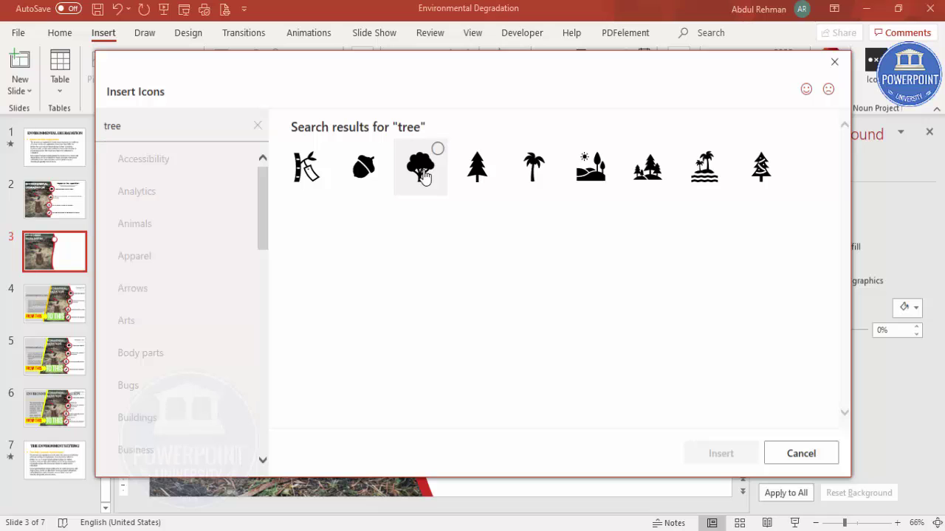
pyautogui.click(422, 171)
pyautogui.click(744, 454)
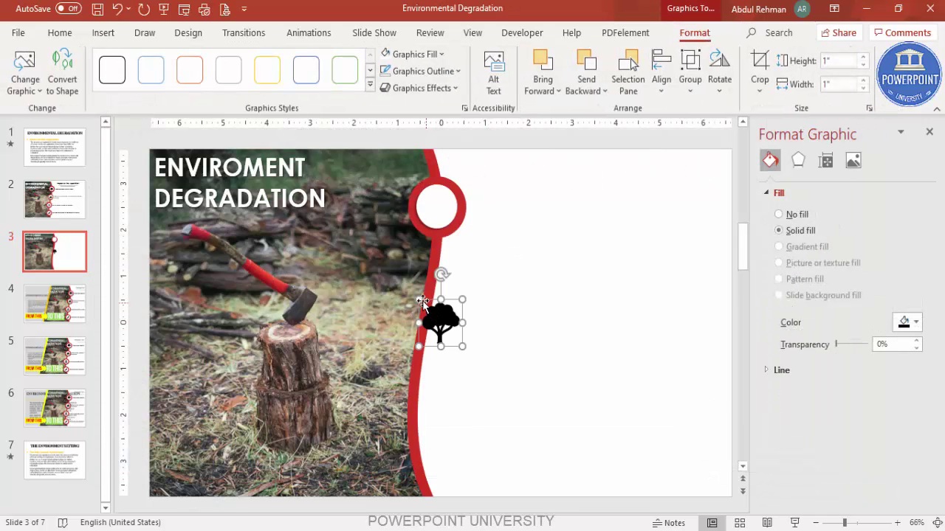
# Fit the tree icon at 0.63" in the white circle, then select 'Trees have been felled for timber' on slide 1
pyautogui.moveTo(440, 322); pyautogui.dragTo(441, 204)
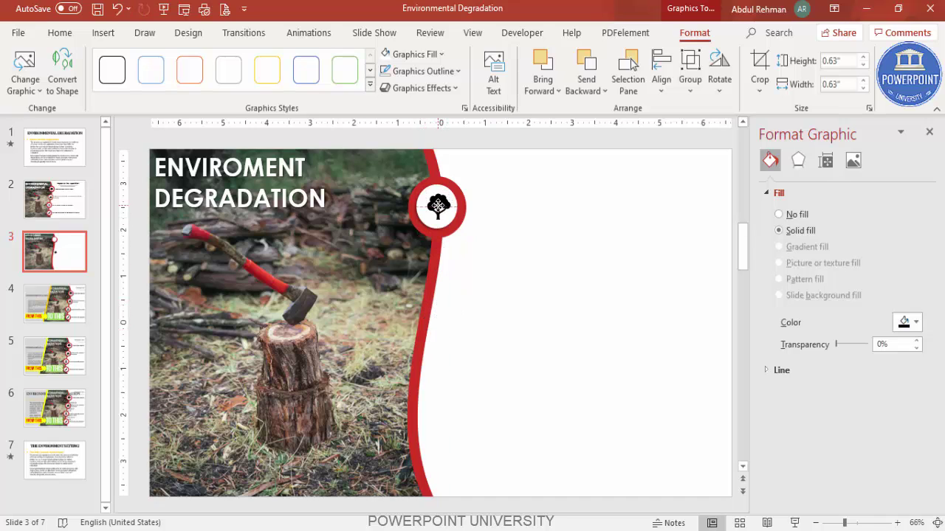
pyautogui.moveTo(437, 207); pyautogui.dragTo(438, 208)
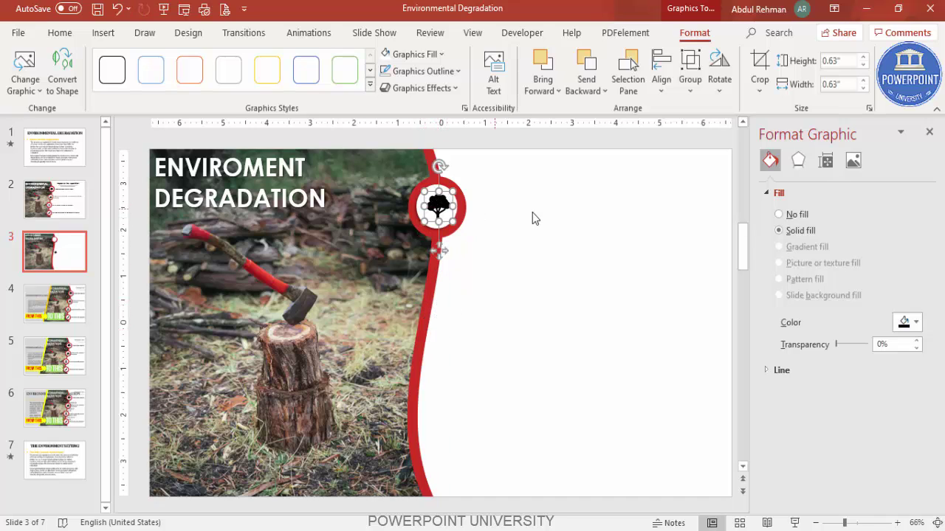
pyautogui.click(55, 148)
pyautogui.moveTo(441, 292); pyautogui.dragTo(237, 307)
pyautogui.hotkey('ctrl', 'c')
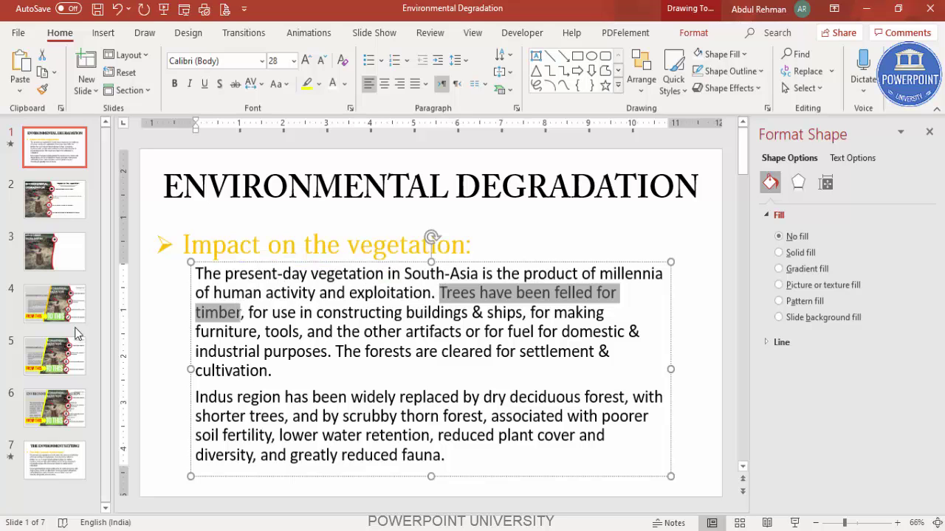
# Paste the phrase onto slide 3 as text only and move it beside the tree icon
pyautogui.click(65, 244)
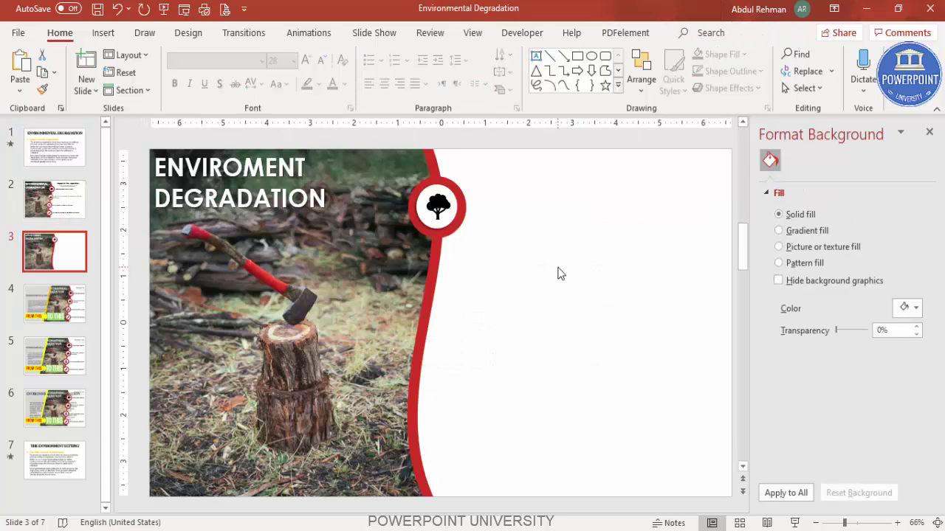
pyautogui.rightClick(559, 273)
pyautogui.click(655, 303)
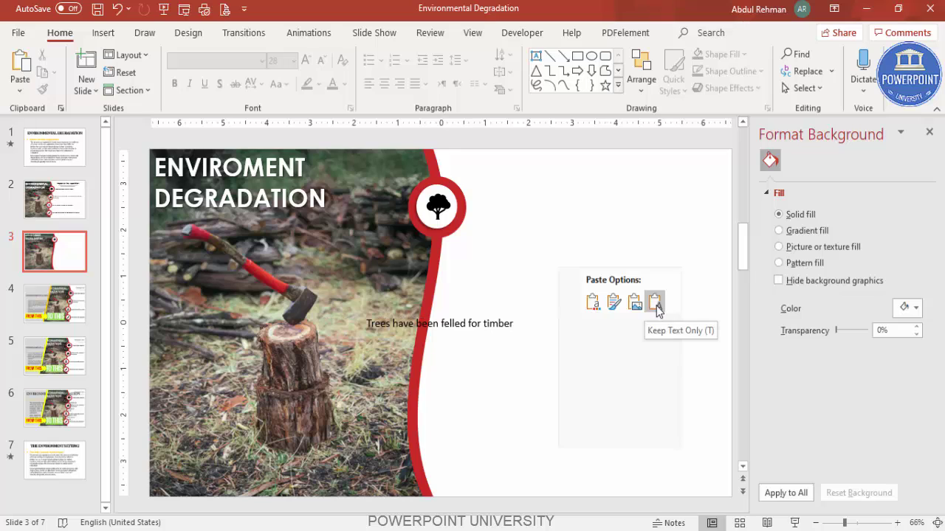
pyautogui.click(655, 303)
pyautogui.moveTo(460, 310); pyautogui.dragTo(569, 191)
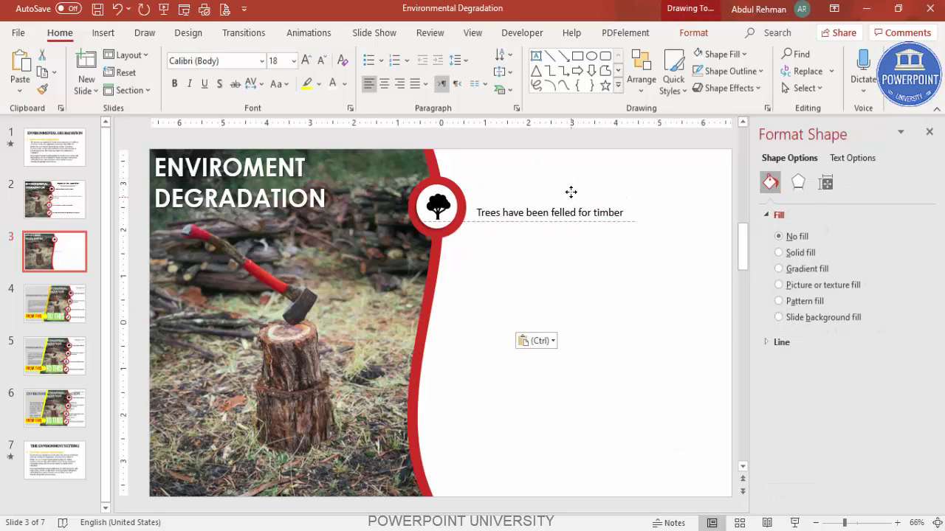
# Format the phrase as bold 20 pt Century Gothic and nudge it closer to the icon
pyautogui.click(243, 62)
pyautogui.write('Century Gothic')
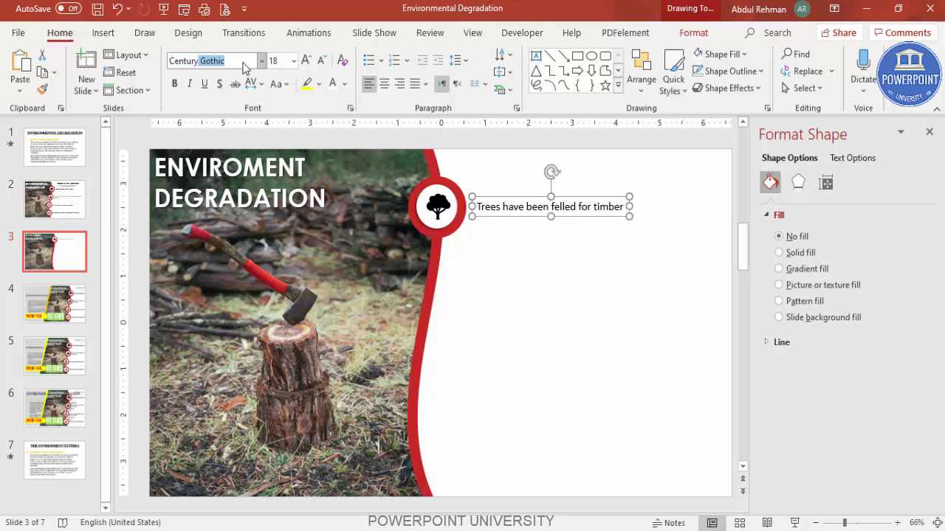
pyautogui.press('Return')
pyautogui.click(174, 83)
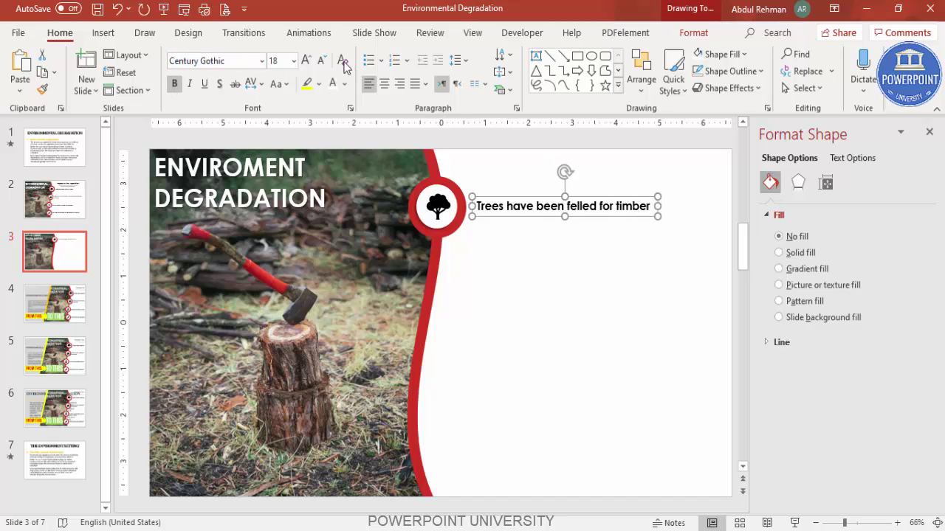
pyautogui.click(305, 59)
pyautogui.moveTo(530, 197); pyautogui.dragTo(524, 198)
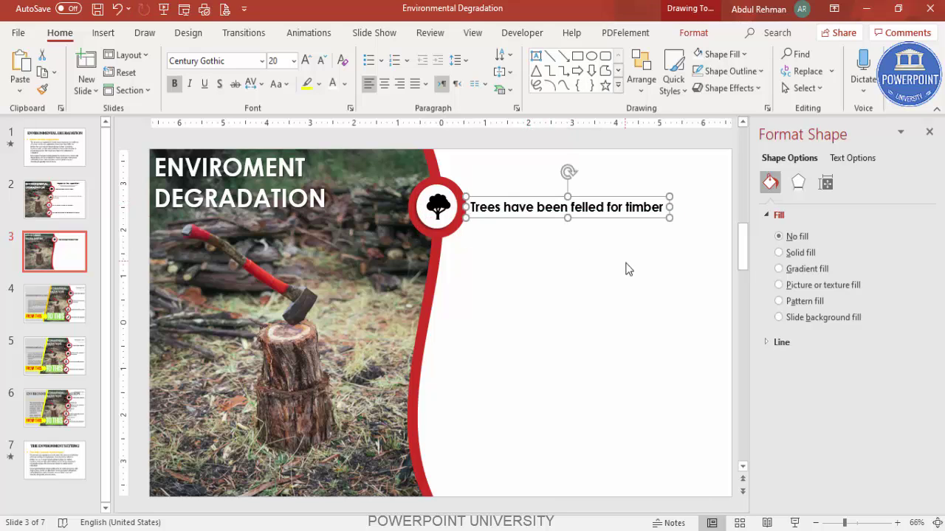
pyautogui.click(626, 269)
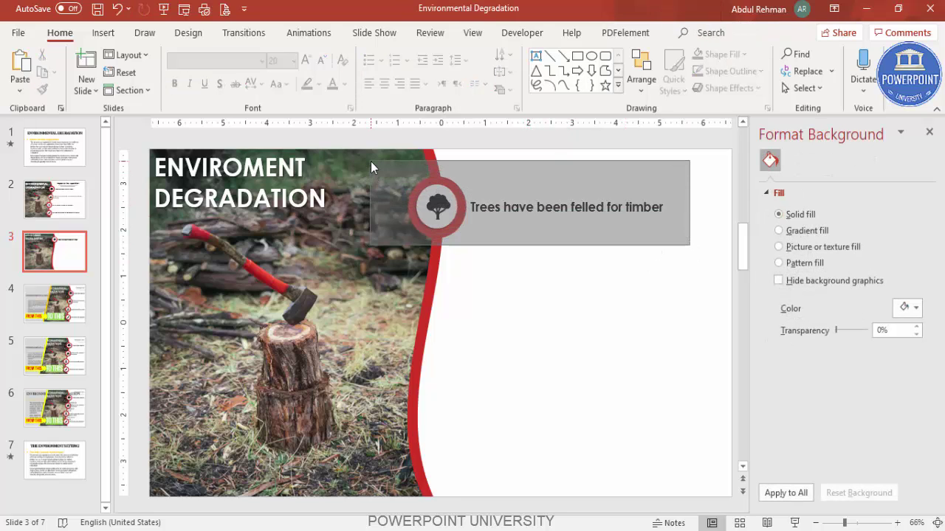